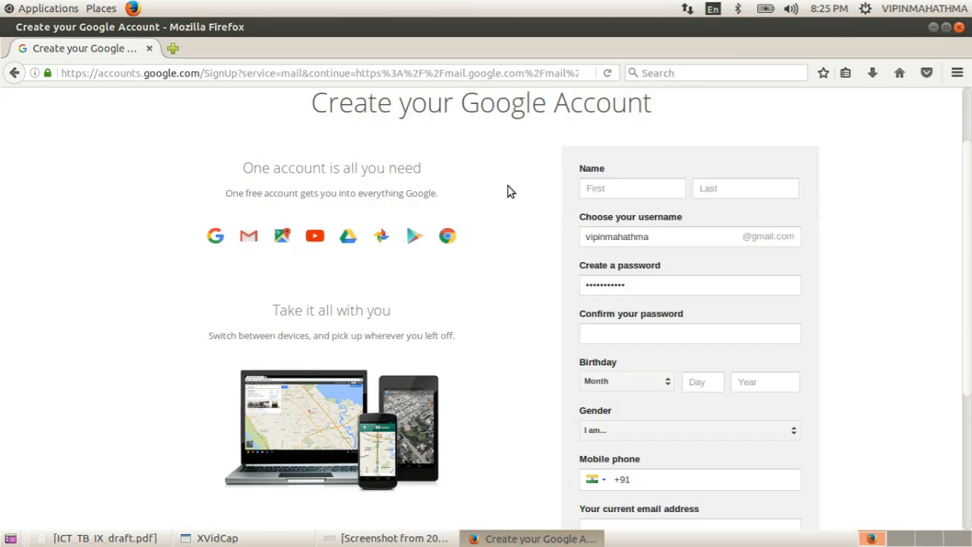
Open Google's 'Create your Google Account' form with the first-name field ready for input
click(625, 221)
click(630, 183)
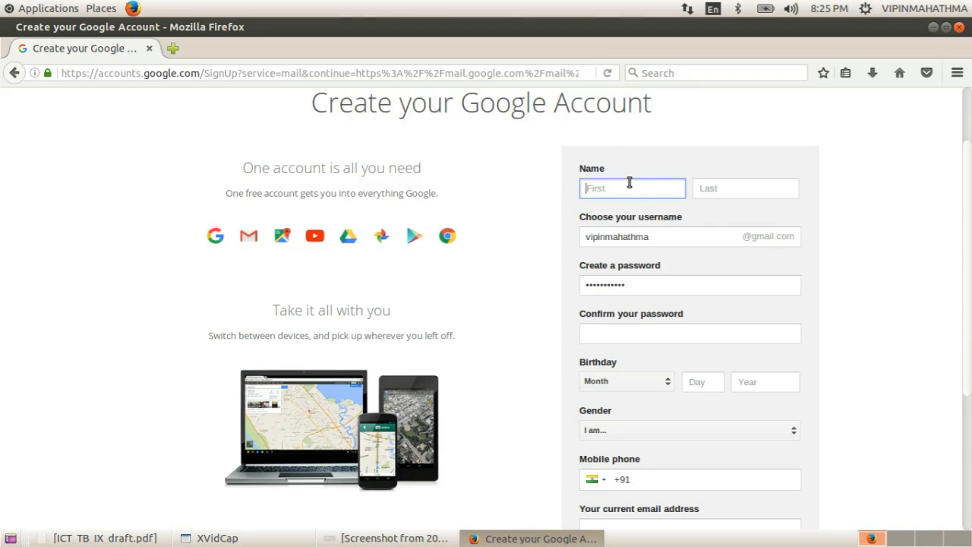
Enter the new account holder's first and last name, accepting the suggested last name
key(Tab)
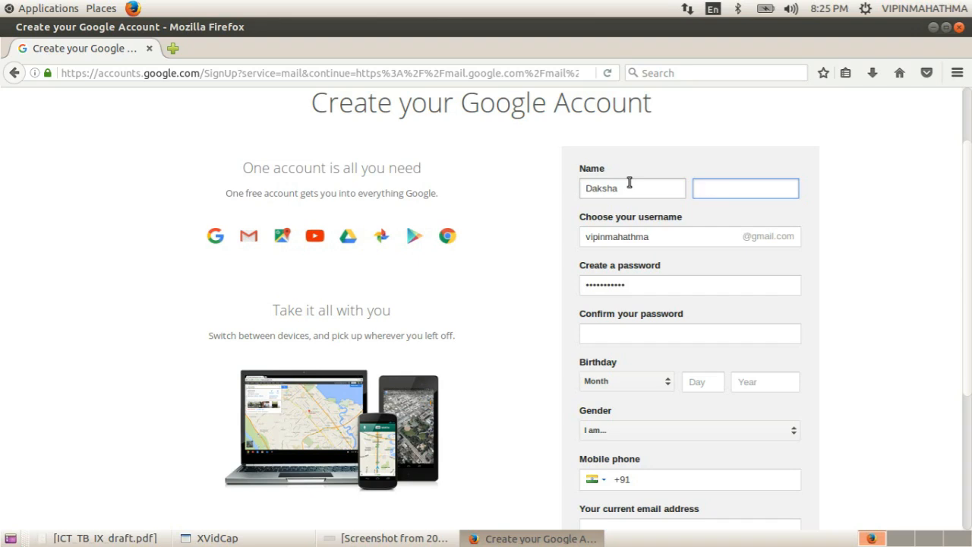
click(757, 211)
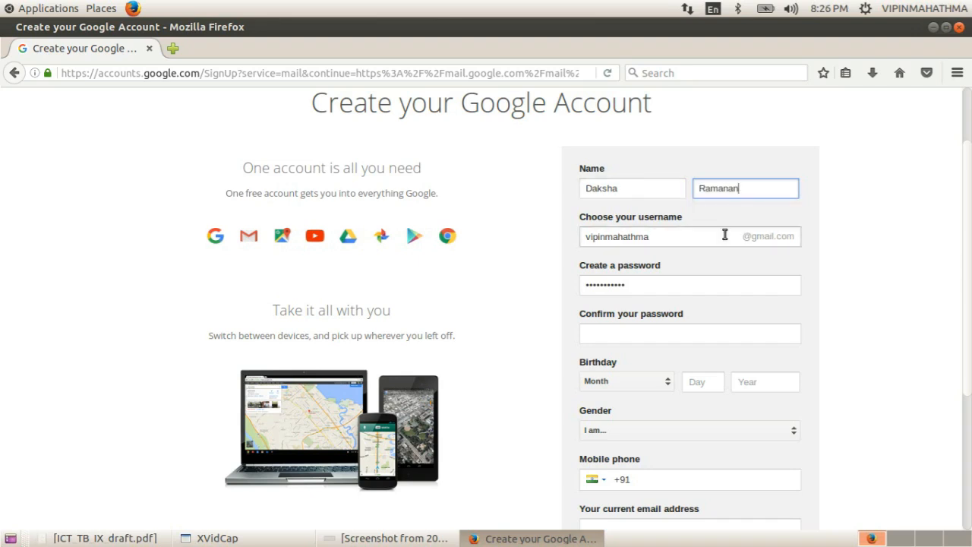
key(Tab)
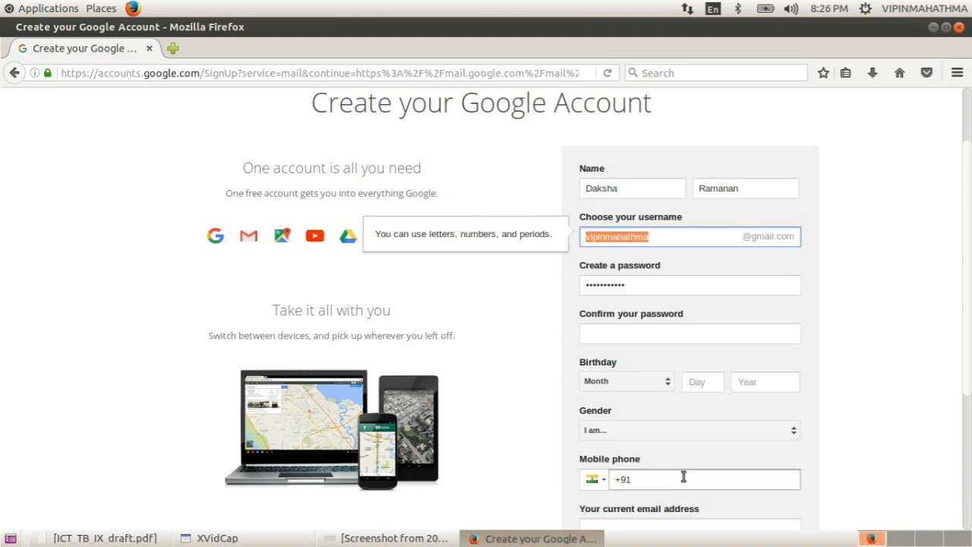
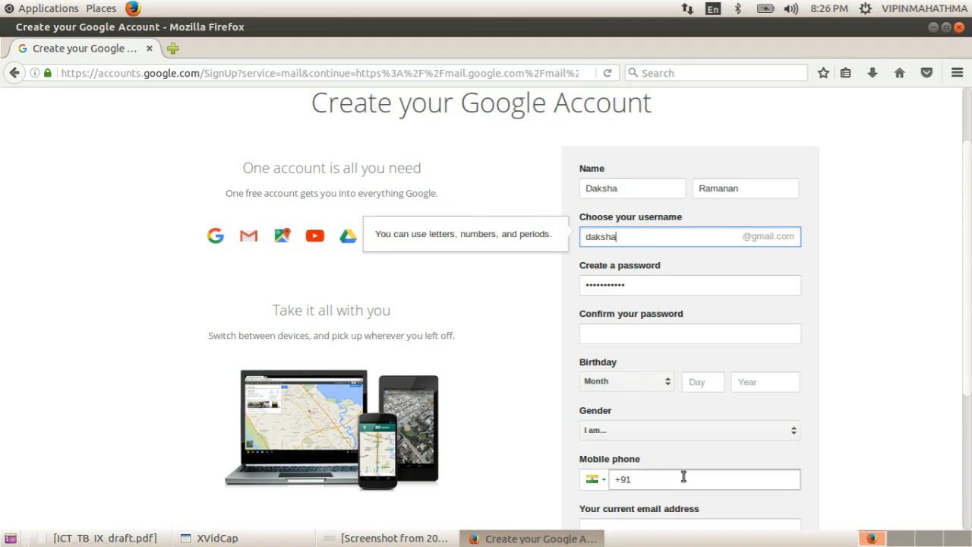
Set the account username and enter the chosen password in both password fields
key(Tab)
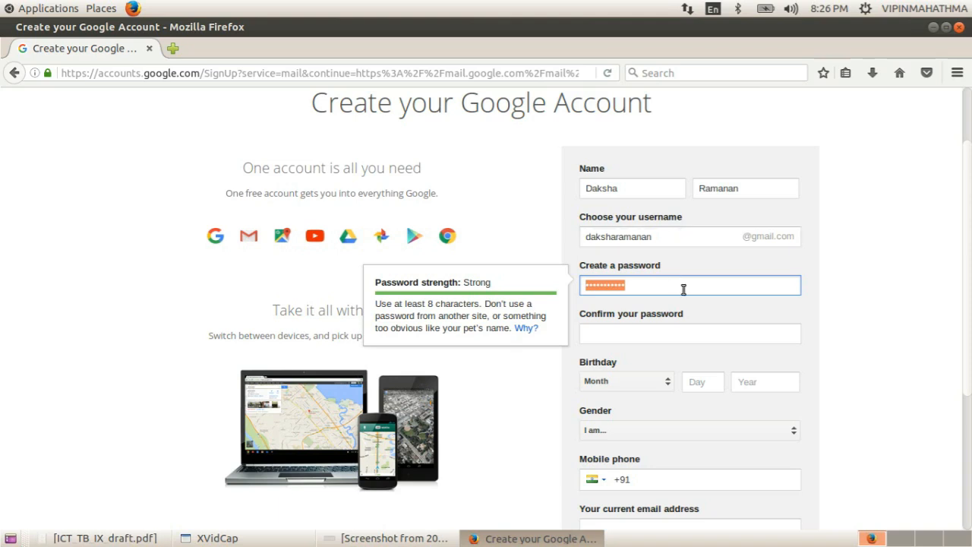
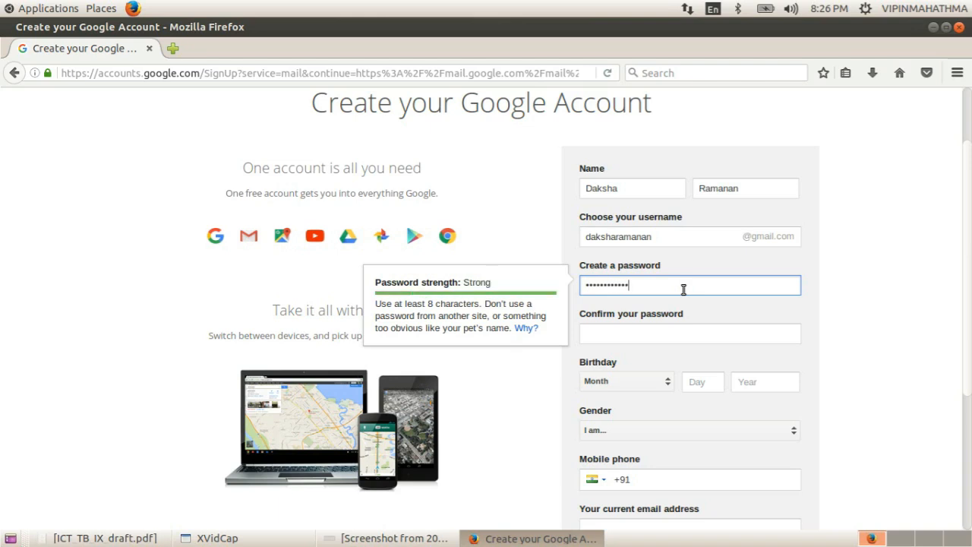
key(Tab)
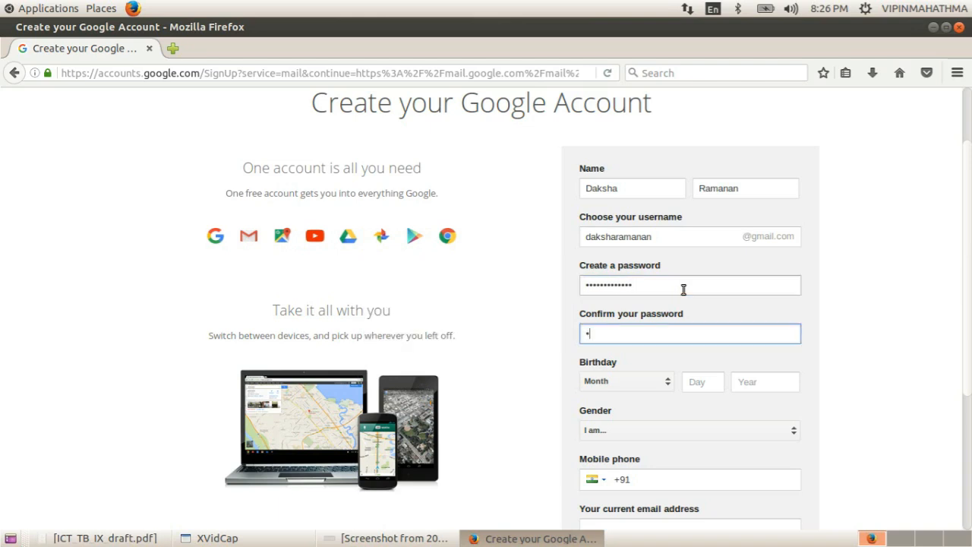
key(Tab)
Set the birthday to January 15, 2000
click(651, 384)
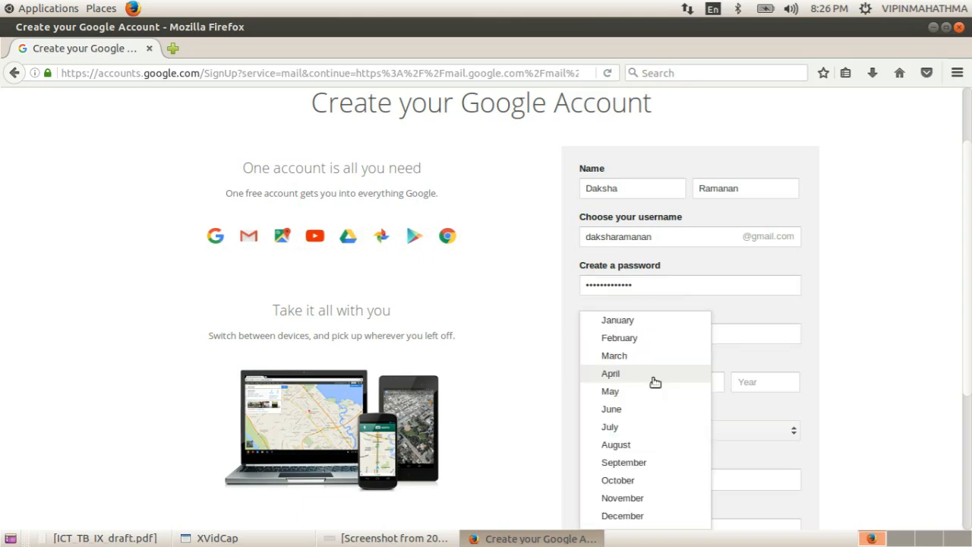
click(653, 322)
scroll(744, 312, down, 3)
click(707, 261)
text(1)
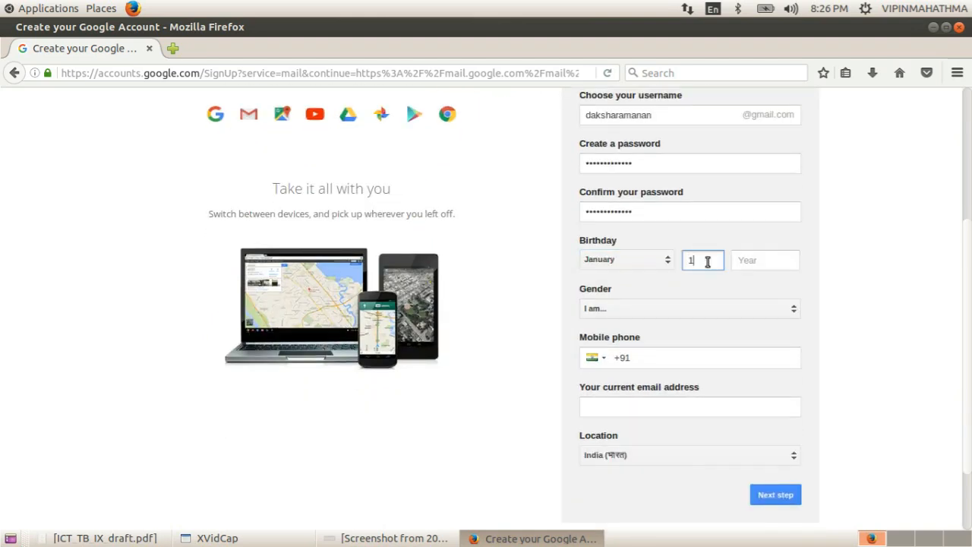
text(5)
click(749, 260)
text(2000)
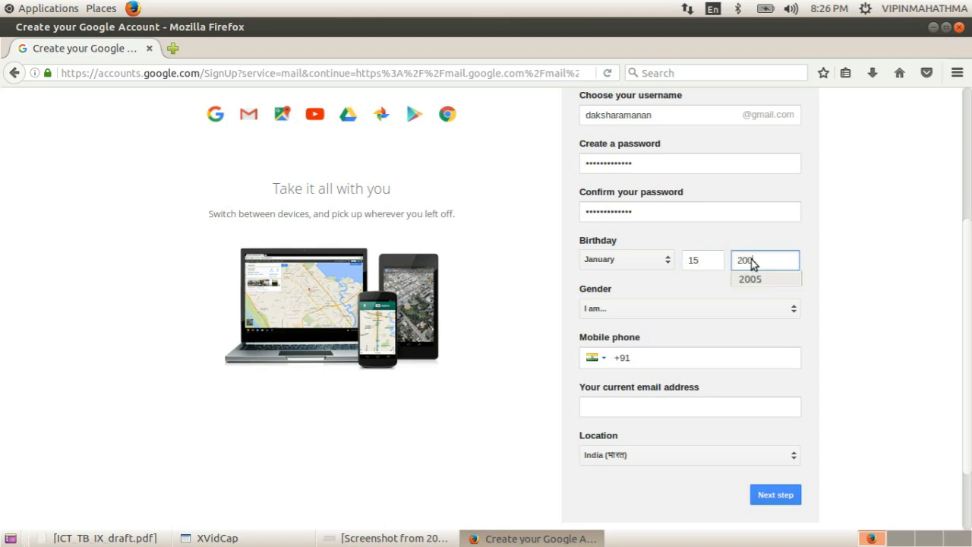
Choose Female as the gender and submit the sign-up details
click(631, 313)
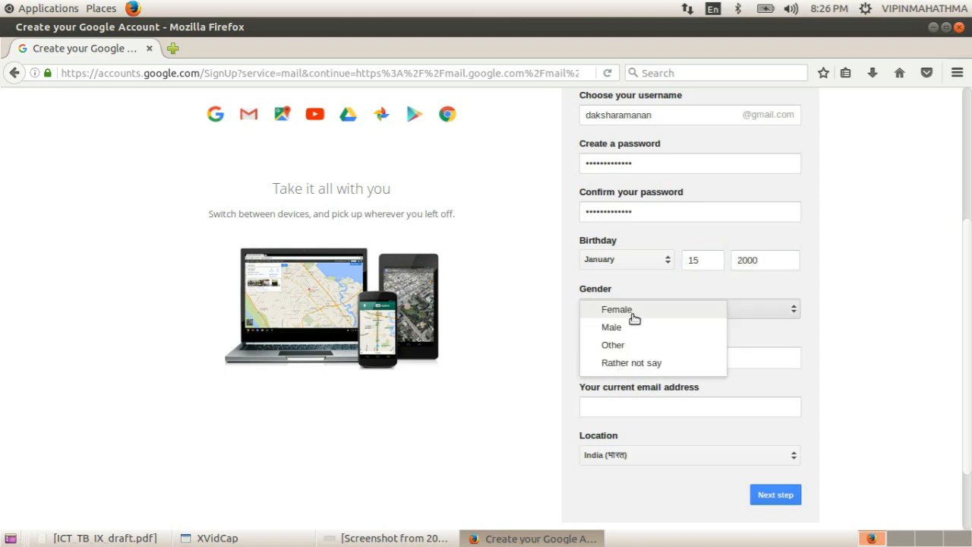
click(630, 312)
scroll(642, 319, down, 2)
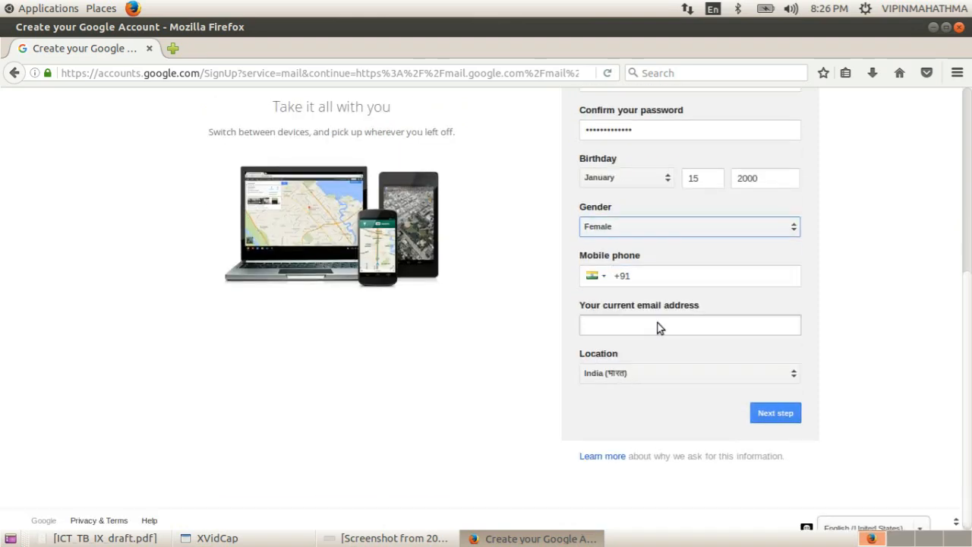
click(776, 411)
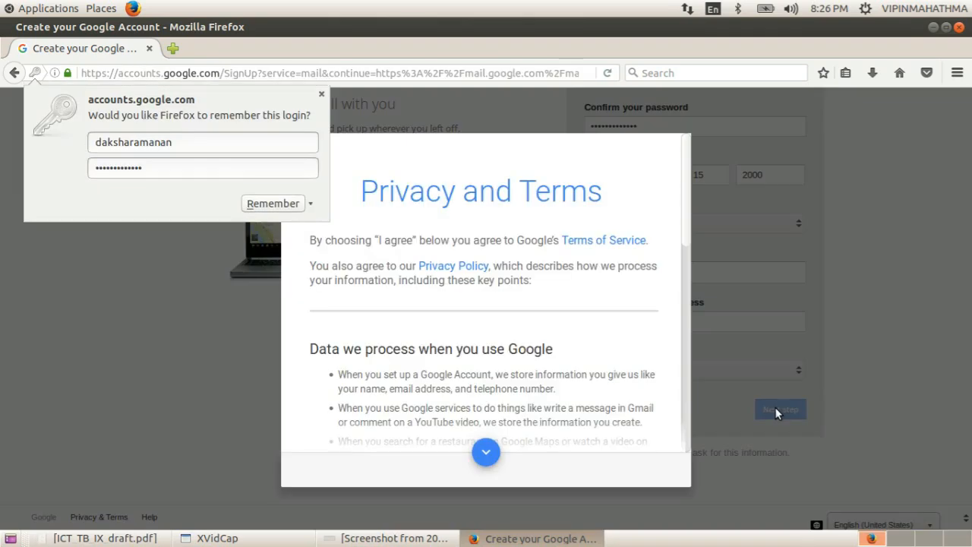
Dismiss Firefox's save-login prompt and agree to Google's Privacy and Terms
click(319, 96)
click(487, 454)
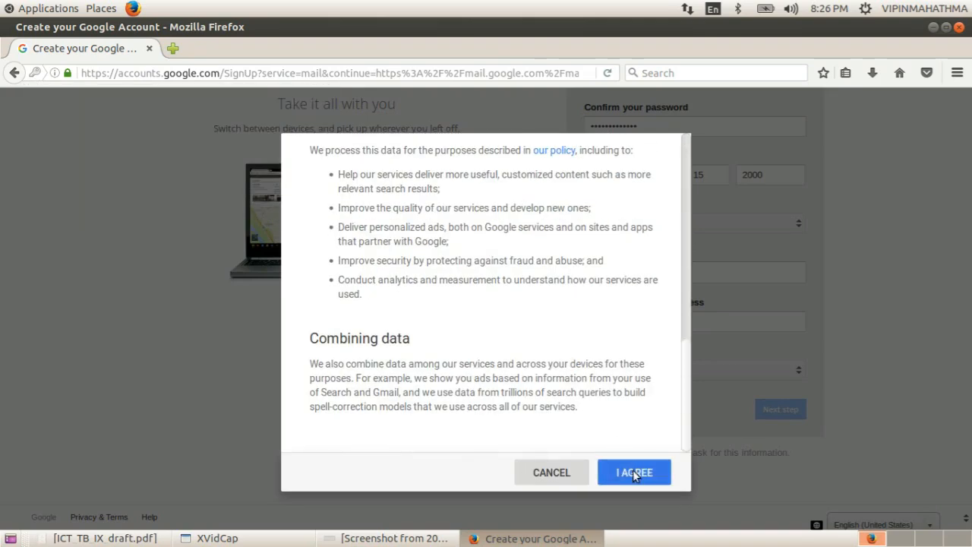
click(635, 473)
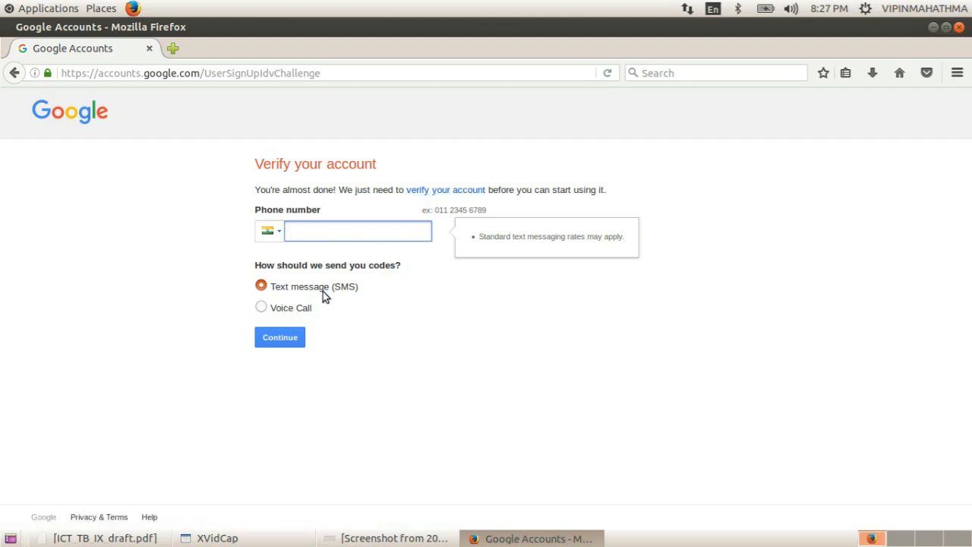
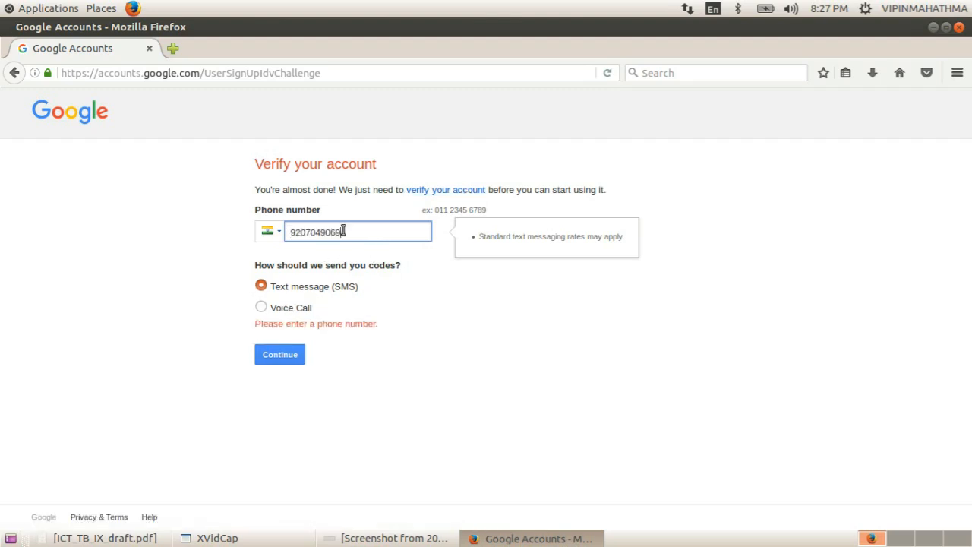
Enter the phone number, request an SMS code, and submit the received verification code
click(280, 354)
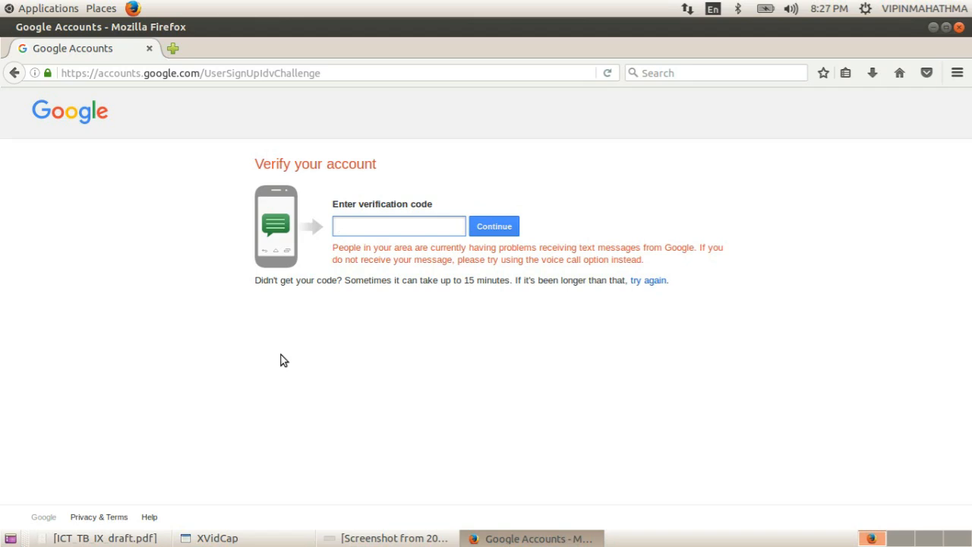
click(476, 234)
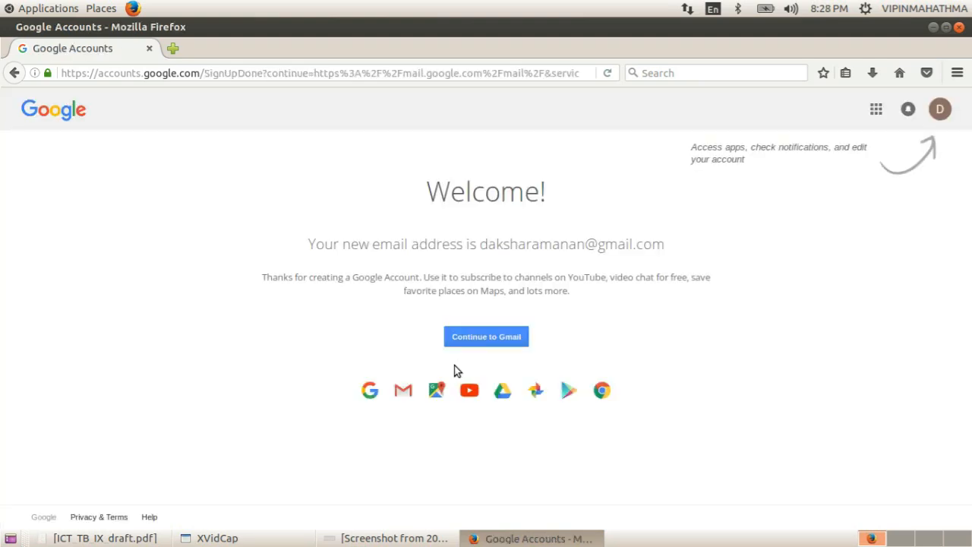
Continue into the new Gmail inbox, getting past the intro slide and welcome dialog
click(497, 338)
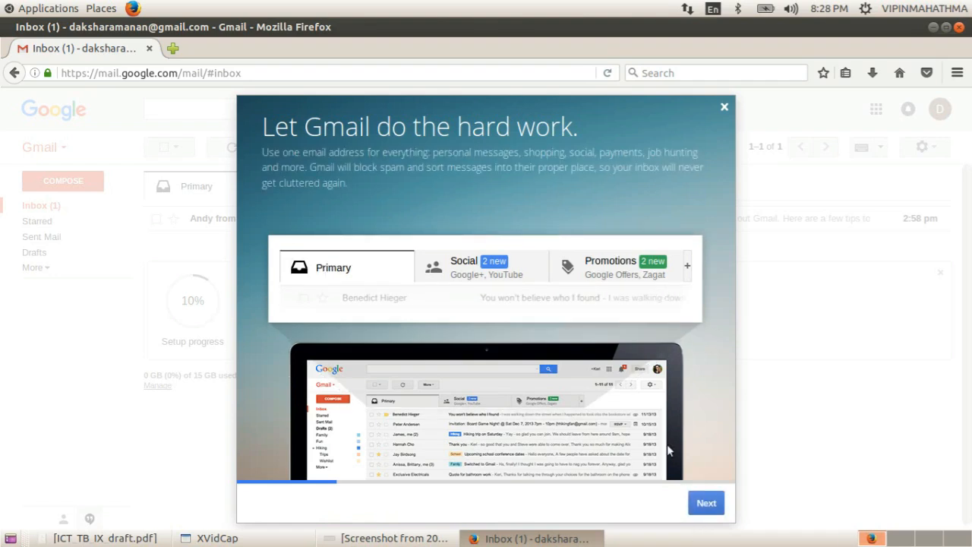
click(706, 505)
click(511, 372)
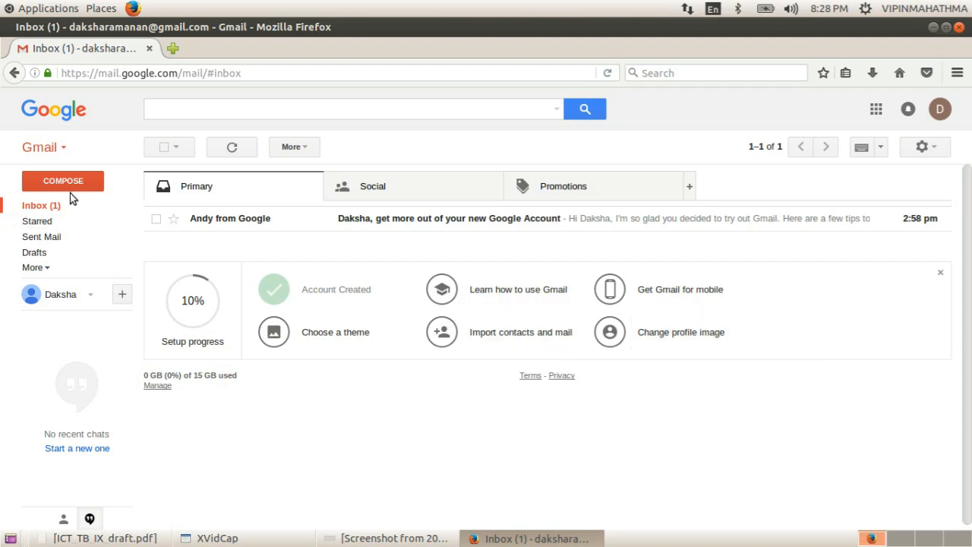
click(57, 207)
click(376, 219)
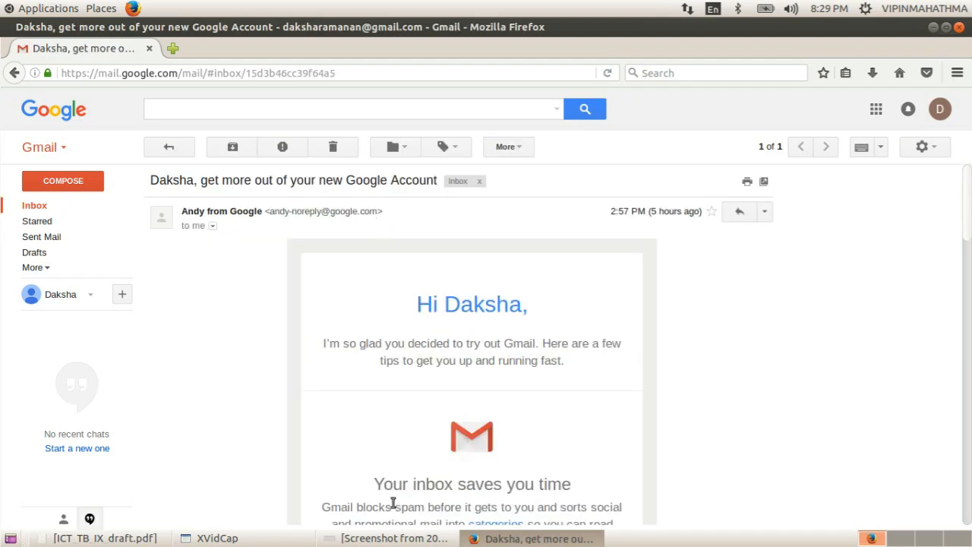
scroll(389, 463, down, 3)
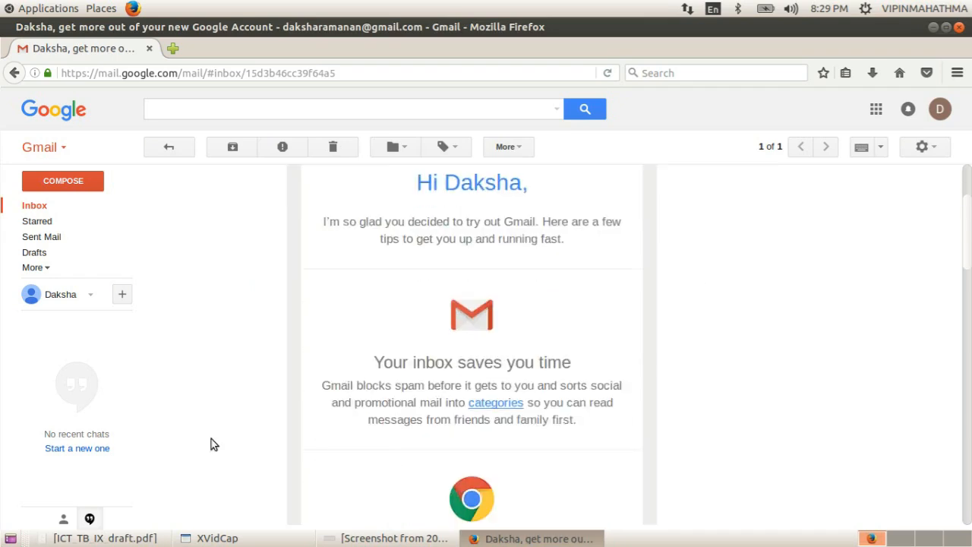
click(31, 205)
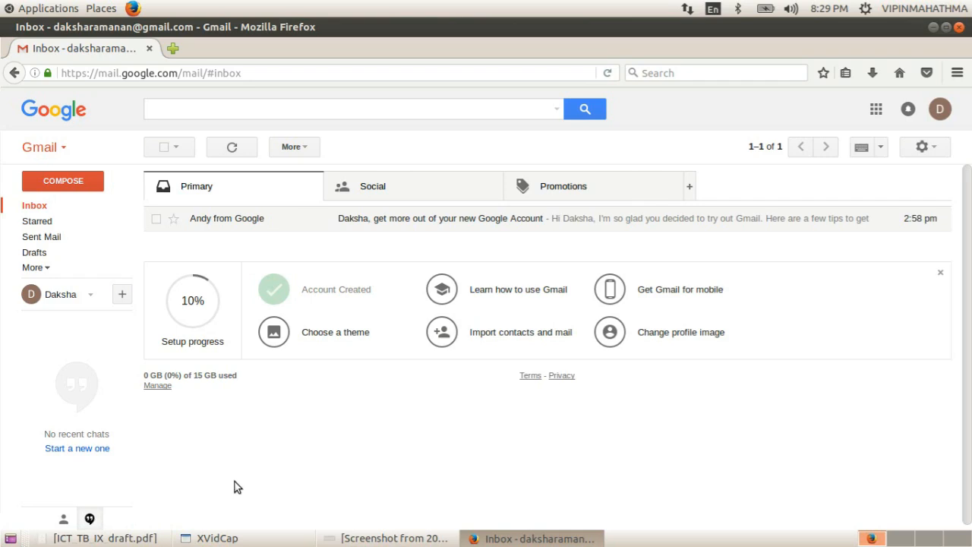
Start a new message addressed to the recipient's e-mail address
click(61, 183)
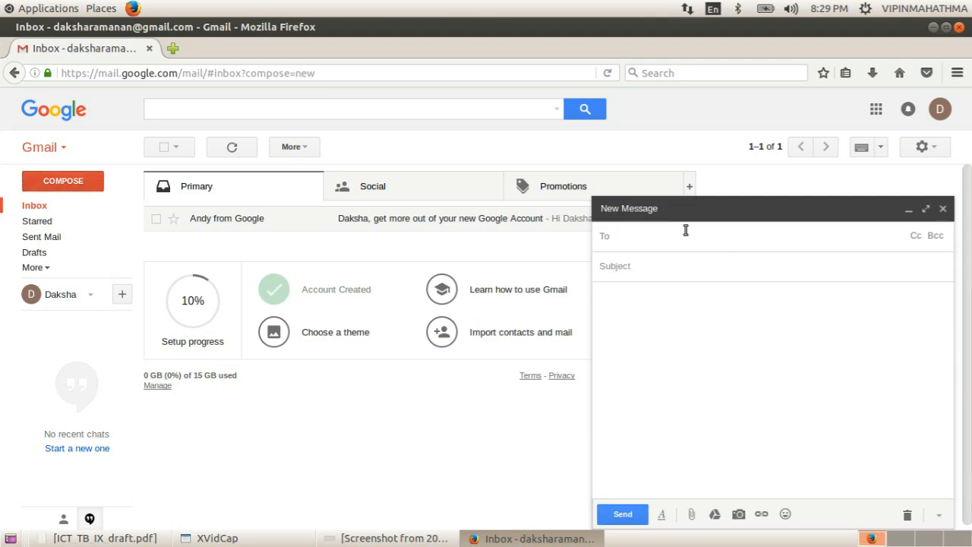
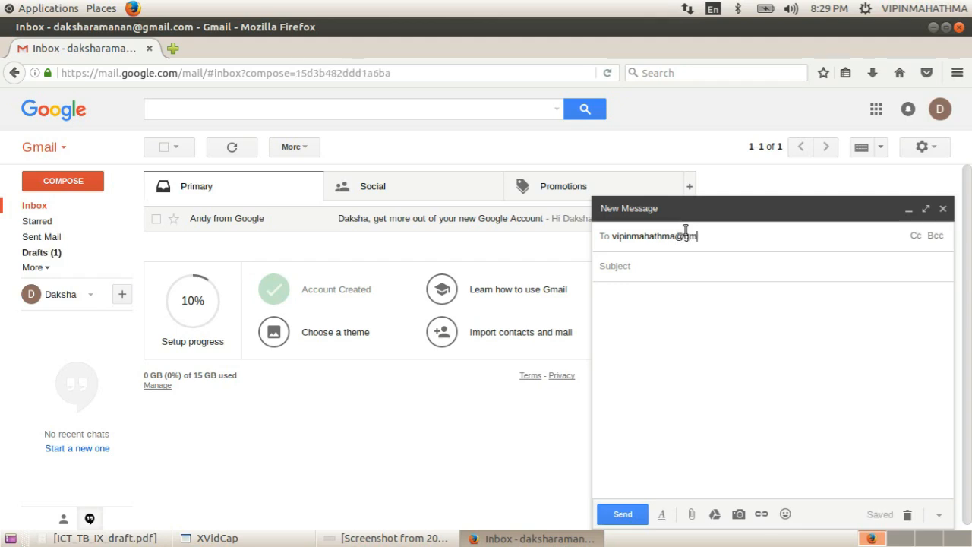
key(Return)
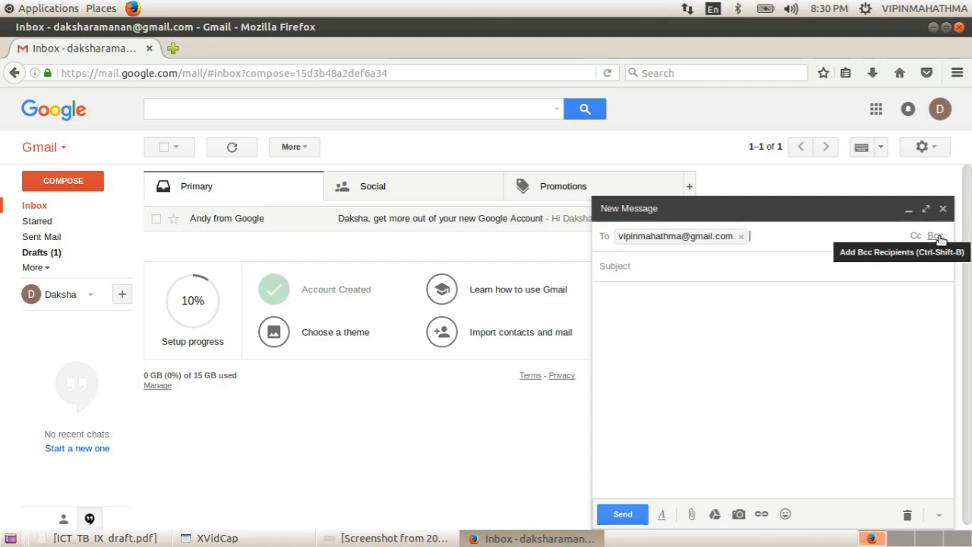
Enter 'Hi' as the subject and 'Hi' as the message body
click(730, 267)
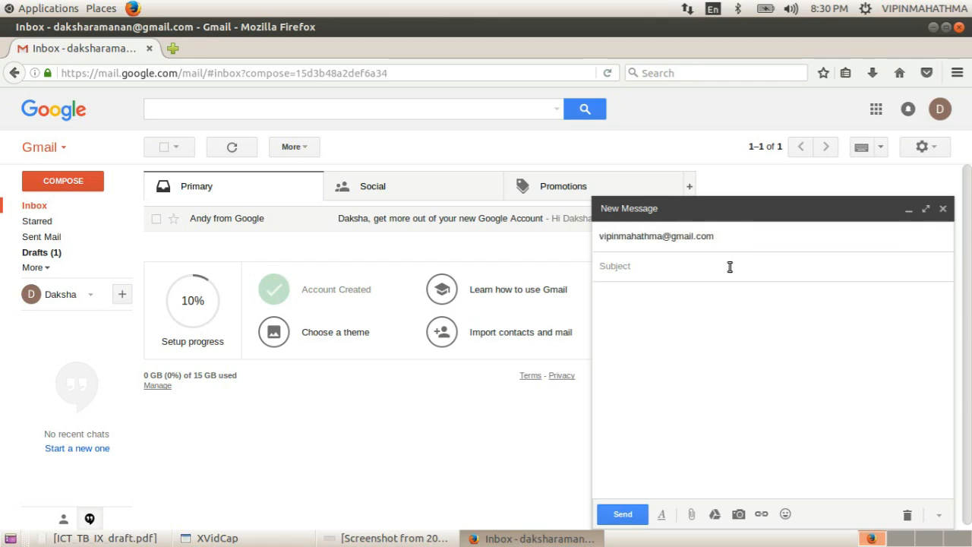
text(Hi)
click(676, 354)
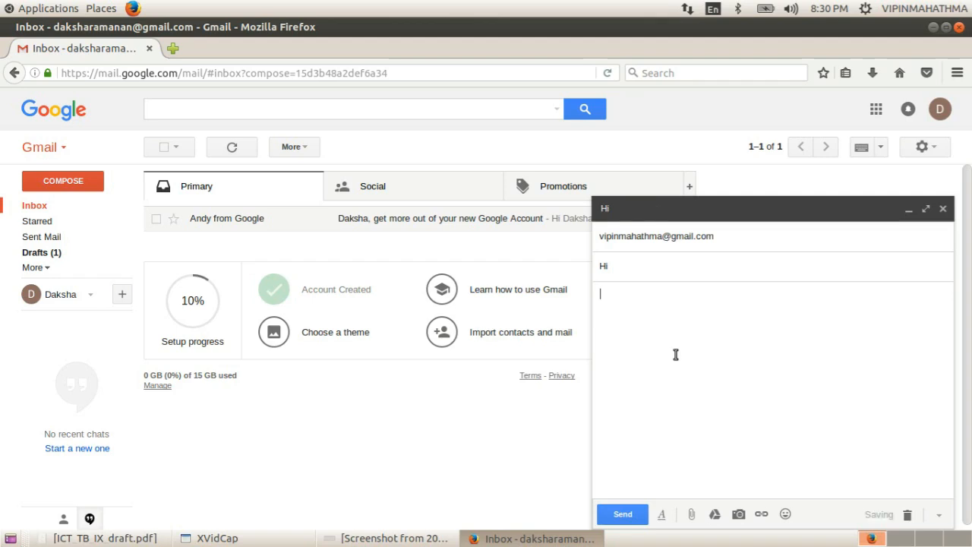
text(Hi)
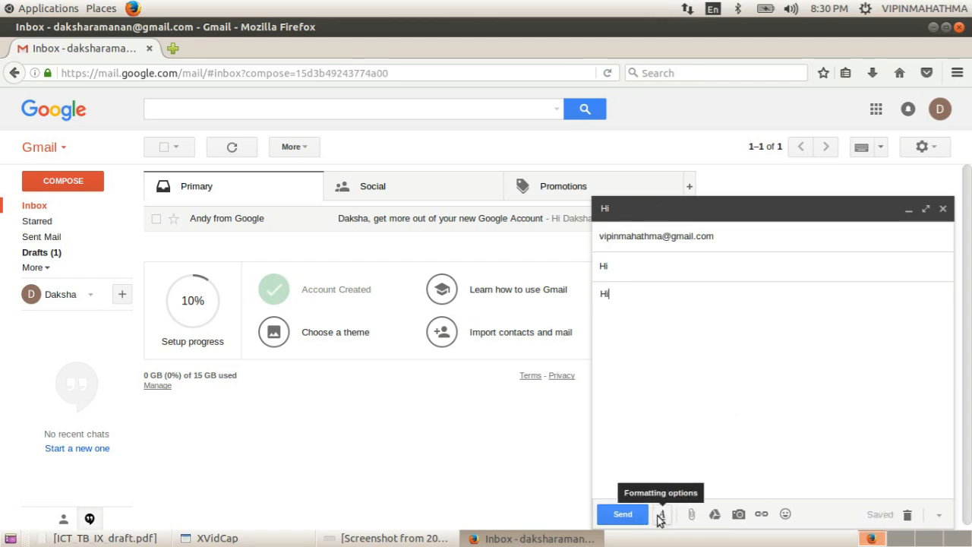
Format the body text 'Hi' as Huge size, bold, and red
drag(613, 295, 570, 295)
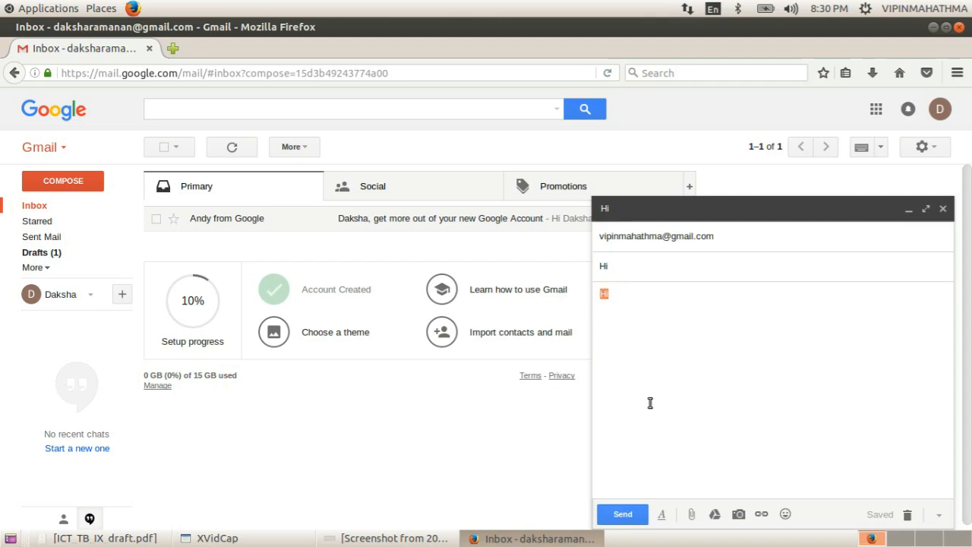
click(657, 516)
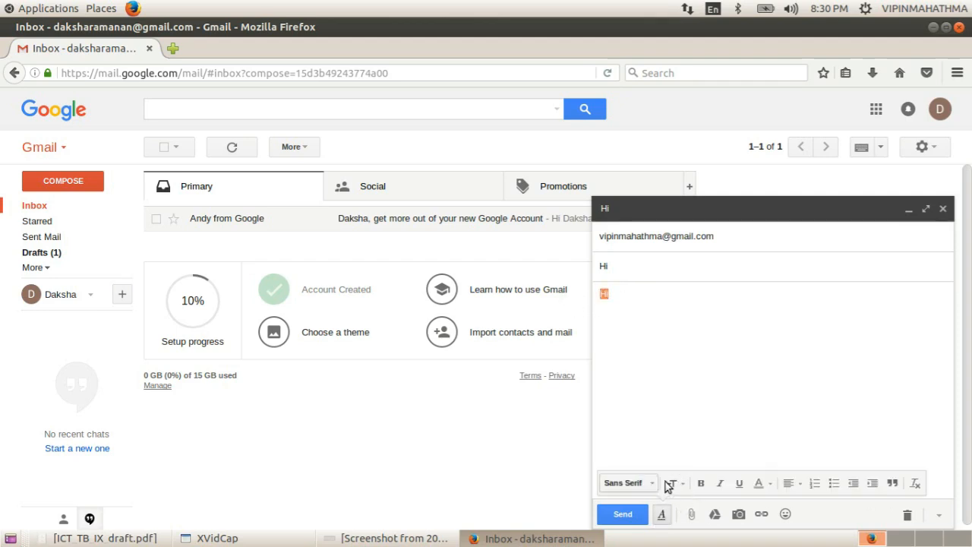
click(674, 484)
click(714, 456)
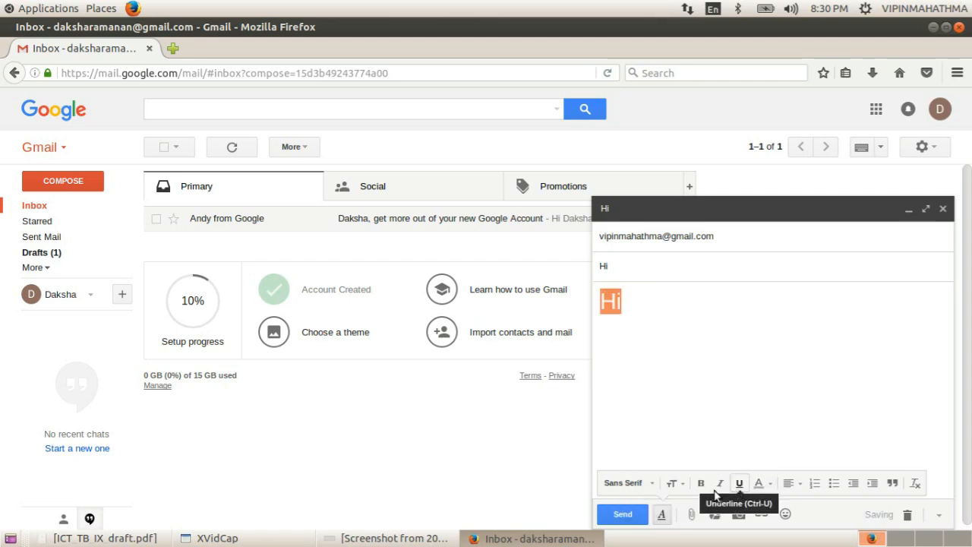
click(701, 484)
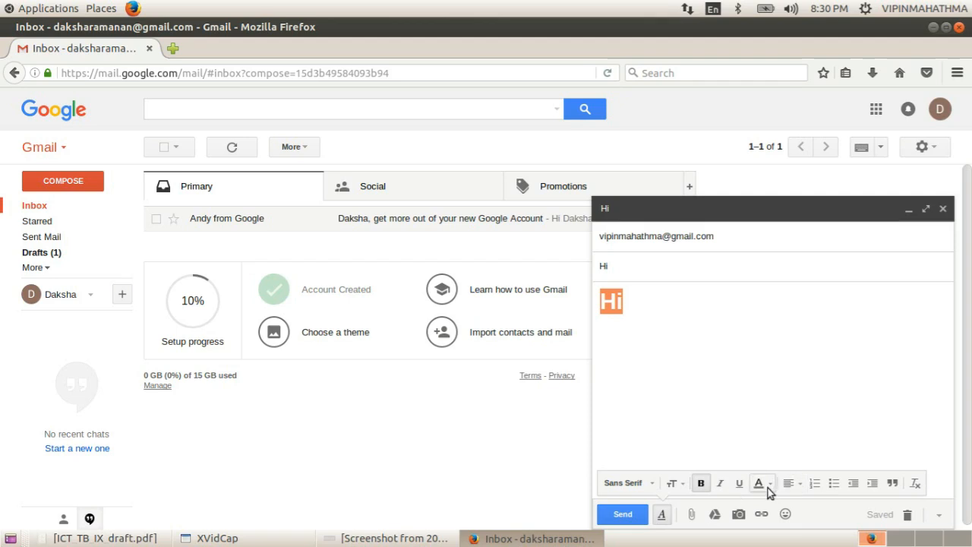
click(769, 479)
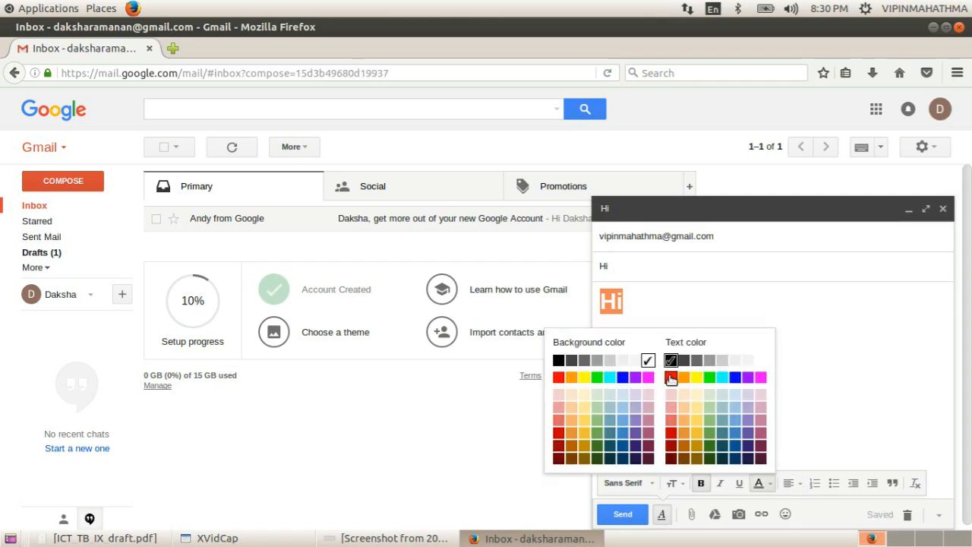
click(671, 377)
click(736, 301)
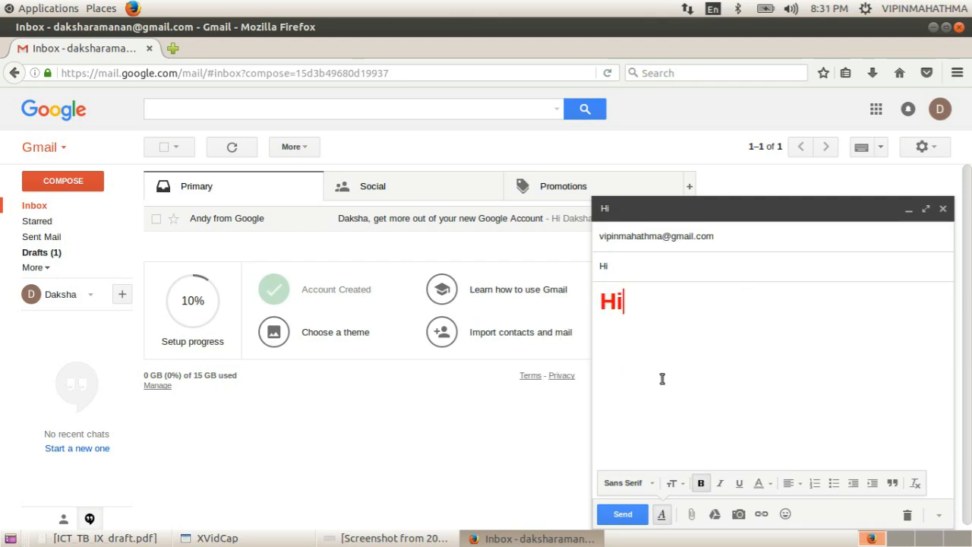
Attach 1.pdf (205K) from the Desktop's IT THEORY QNS folder to the draft
click(691, 517)
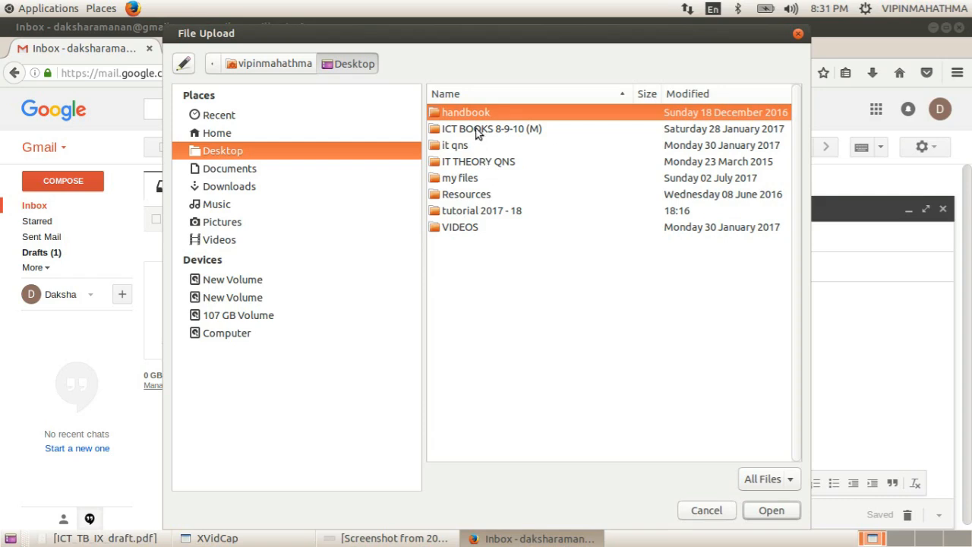
double_click(472, 210)
double_click(468, 133)
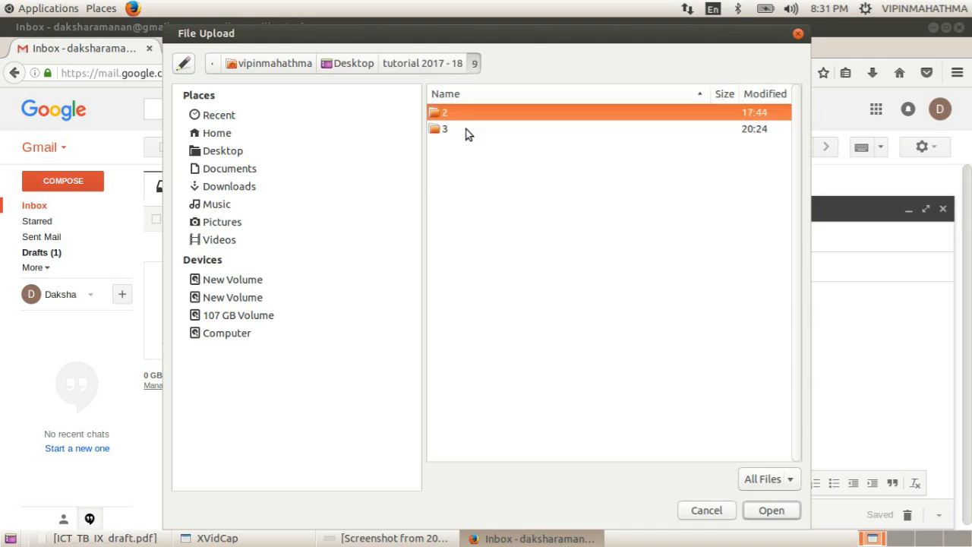
double_click(466, 131)
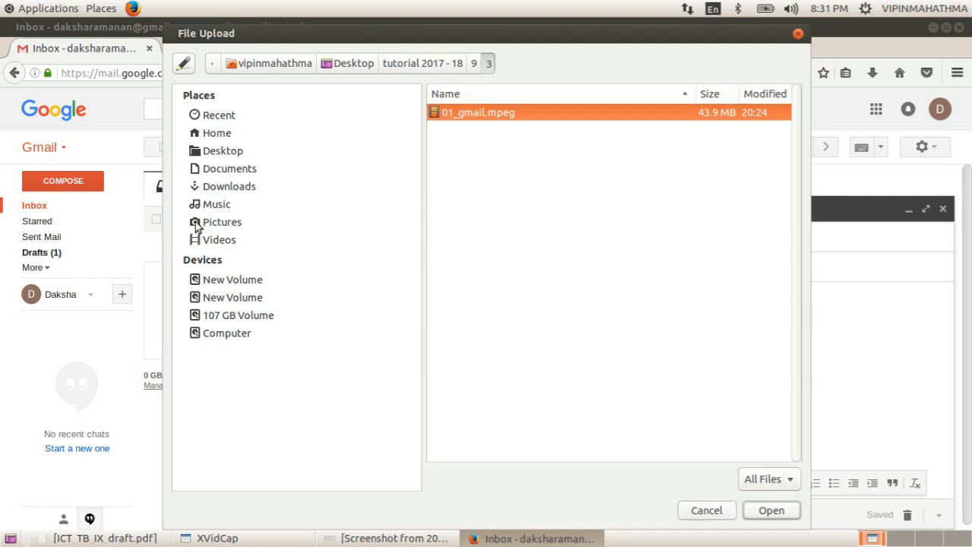
click(218, 151)
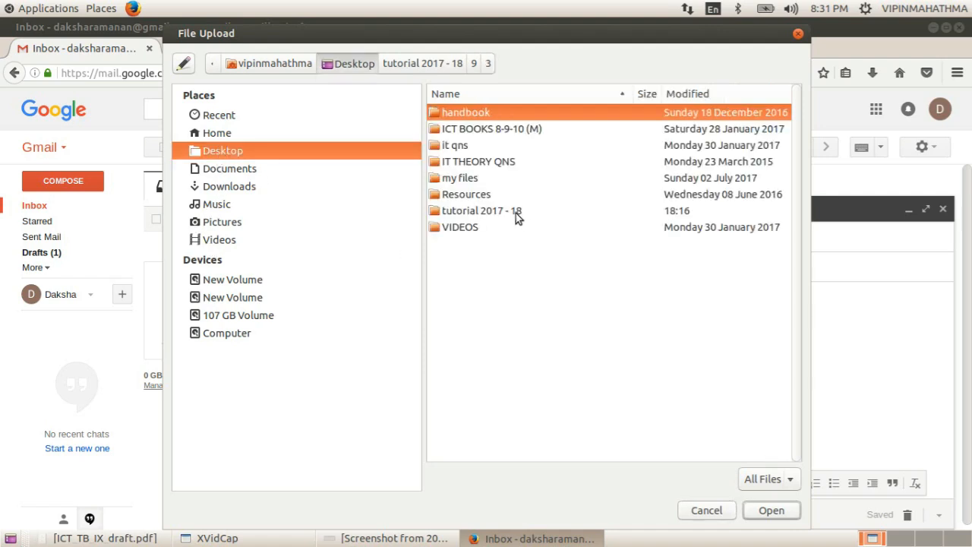
double_click(477, 162)
click(477, 162)
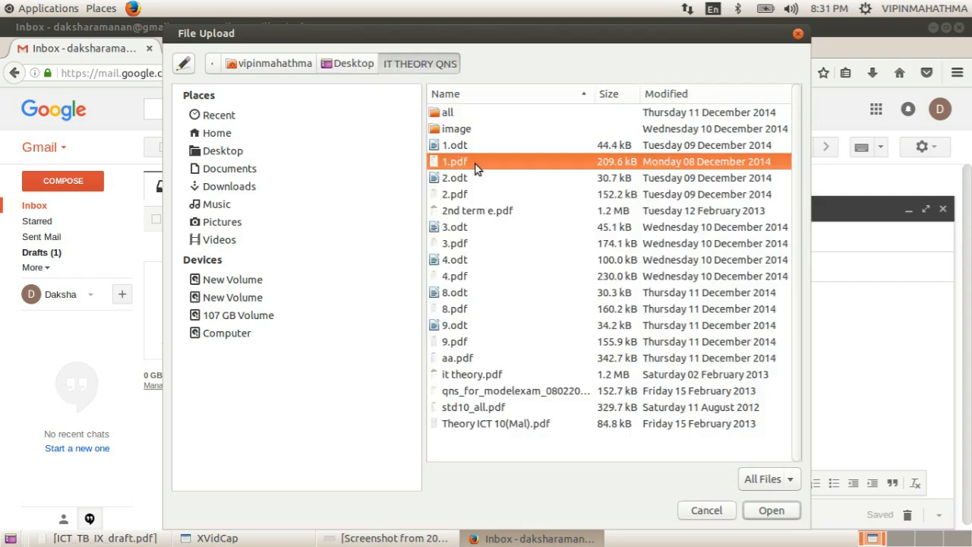
click(768, 513)
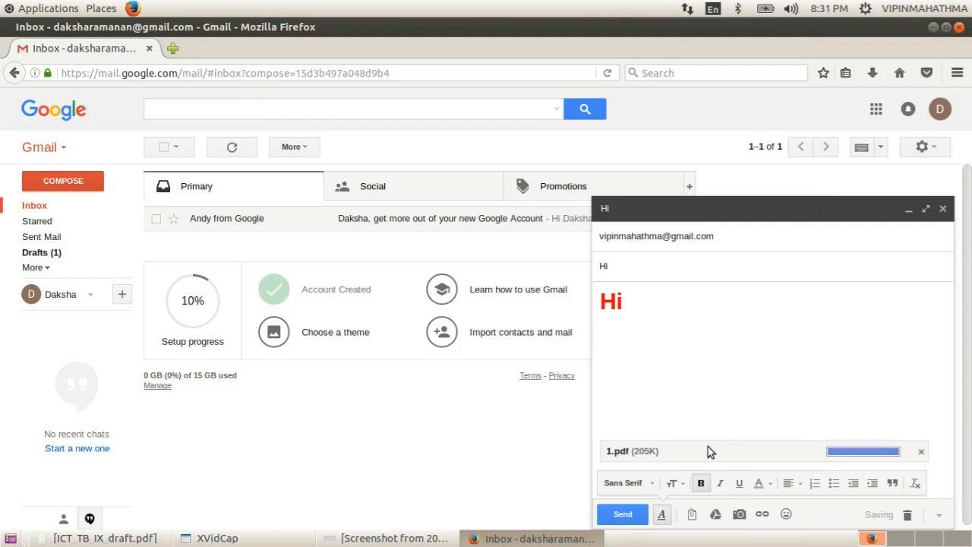
Attach audio1.mp3 from Desktop > tutorial 2017 - 18 > 8 > 2, dismissing the Drive promo
click(692, 517)
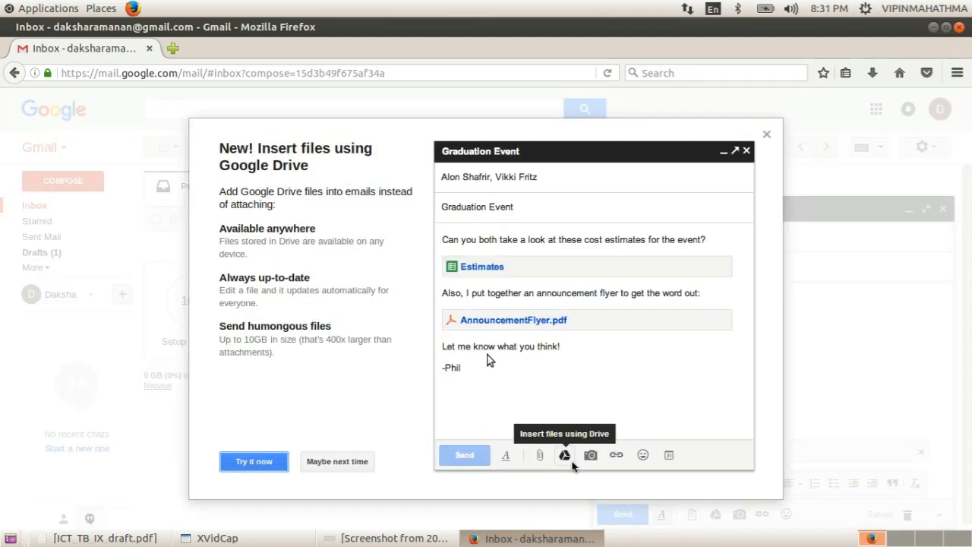
click(767, 135)
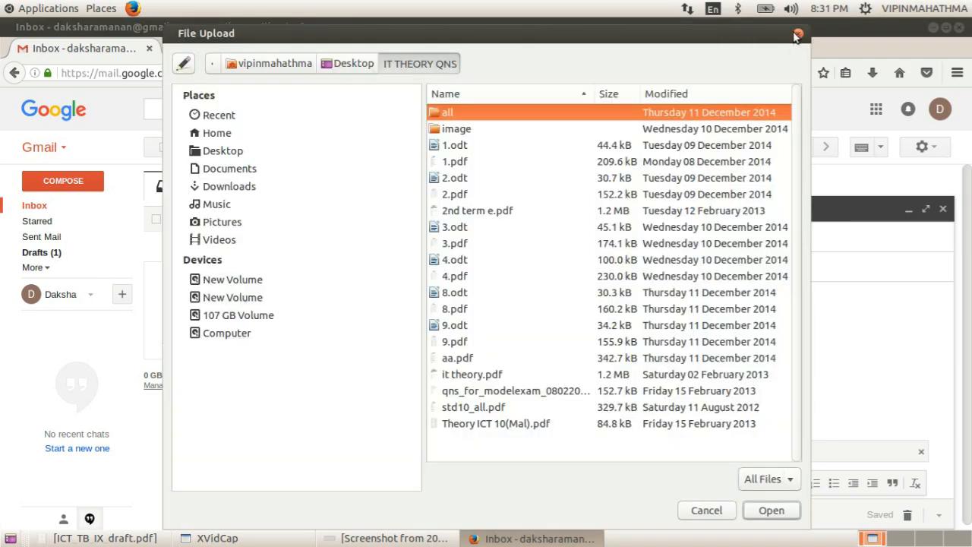
click(218, 154)
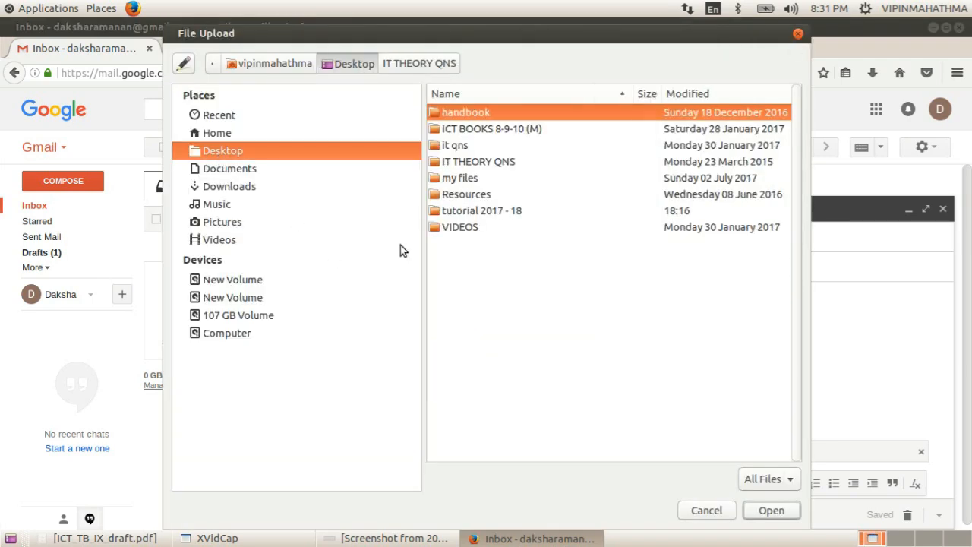
click(480, 214)
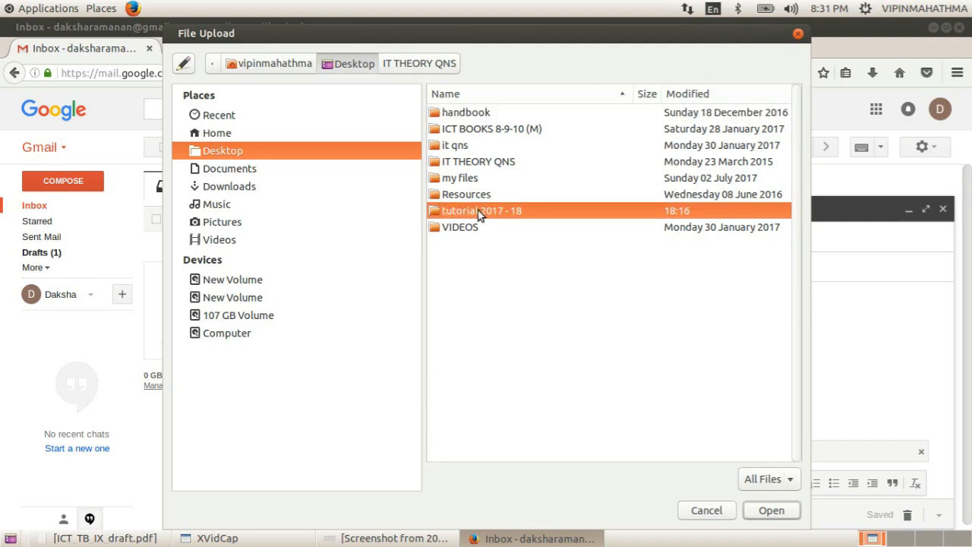
double_click(479, 214)
double_click(473, 114)
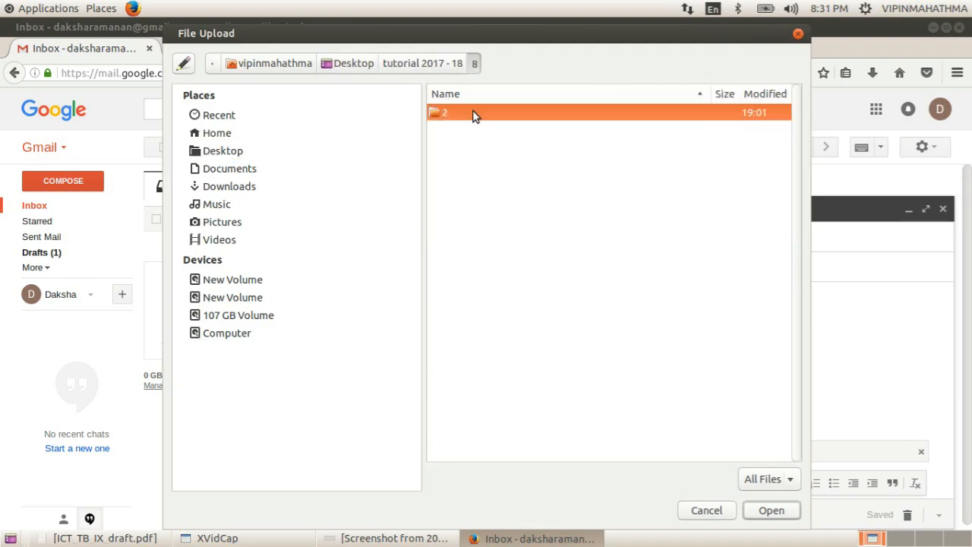
double_click(473, 114)
click(470, 195)
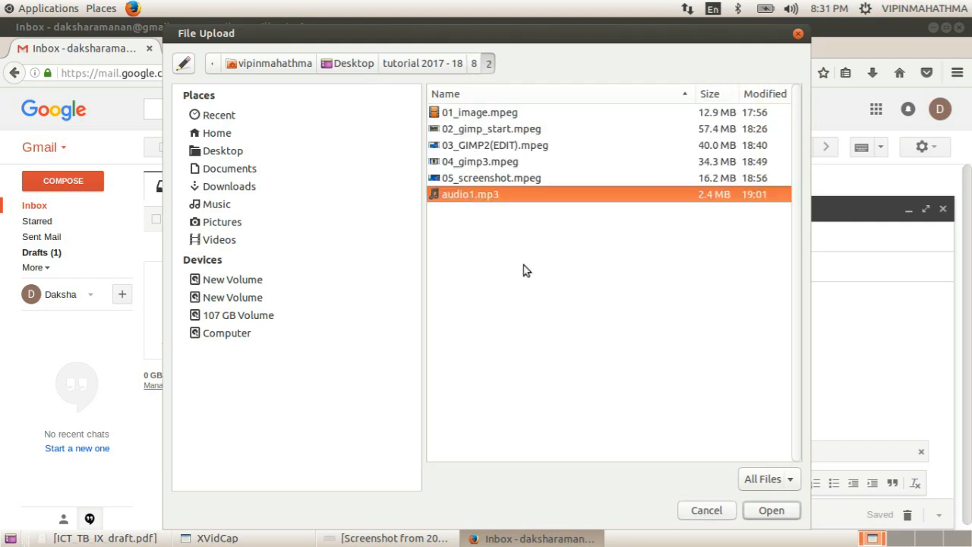
click(768, 512)
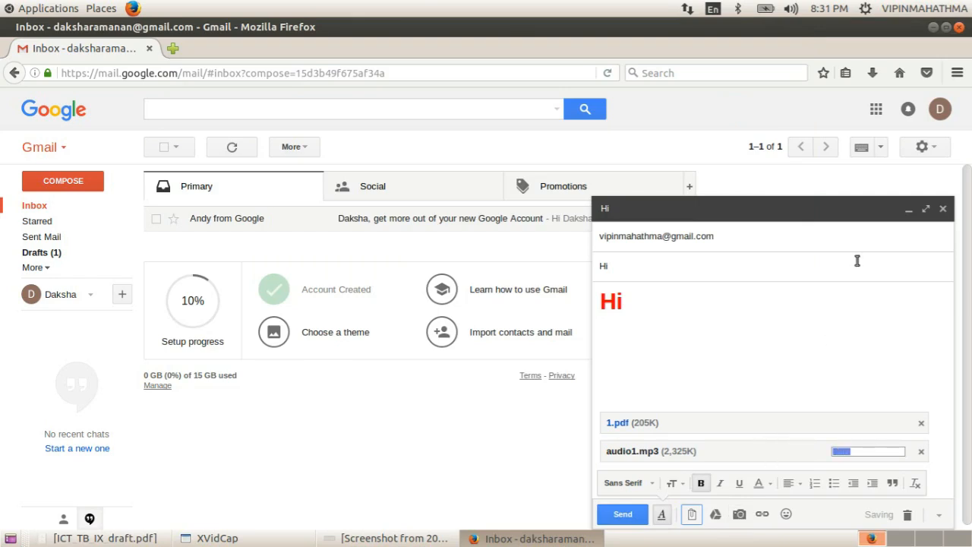
Insert the race-track image track.png inline in the message body below the red Hi
click(740, 516)
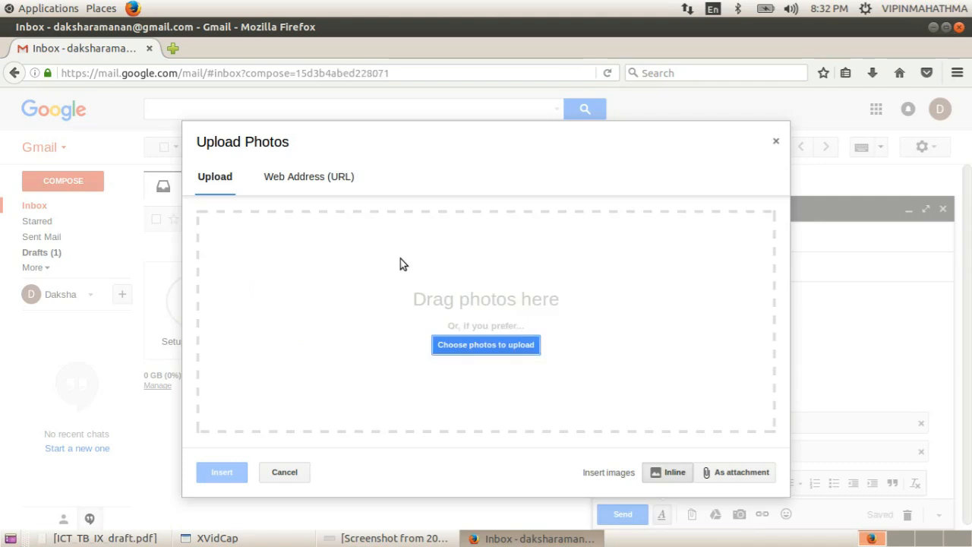
click(455, 344)
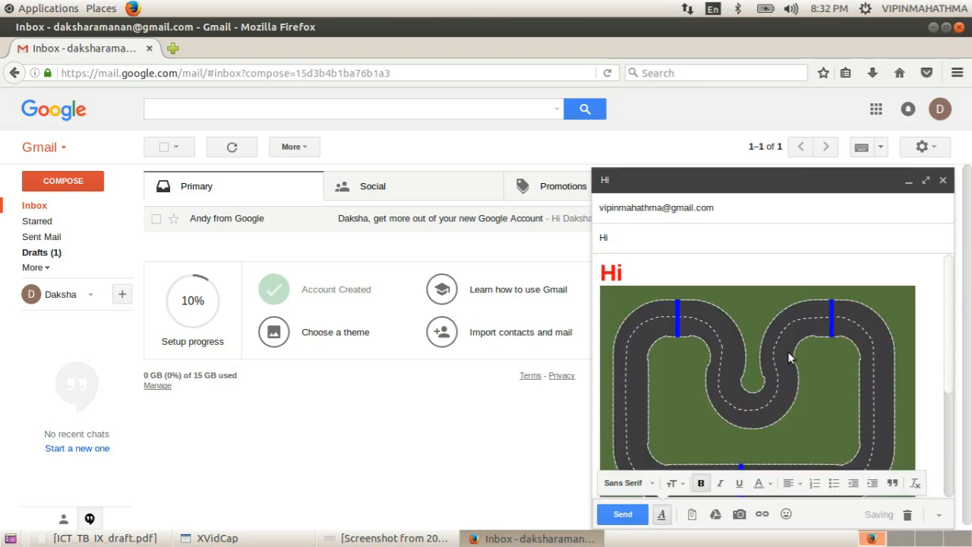
scroll(787, 352, down, 3)
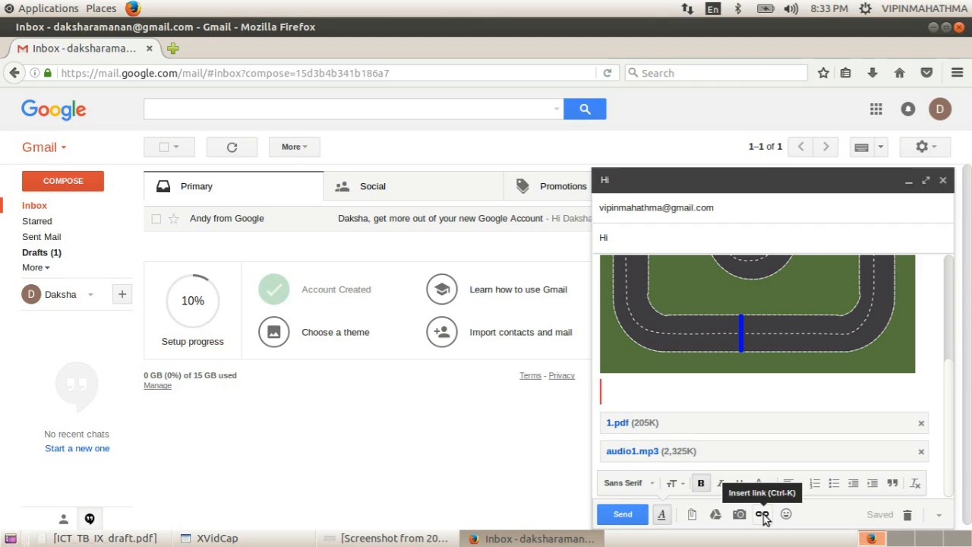
Send the Hi message with its picture and attachments, then view it in Sent Mail
click(636, 515)
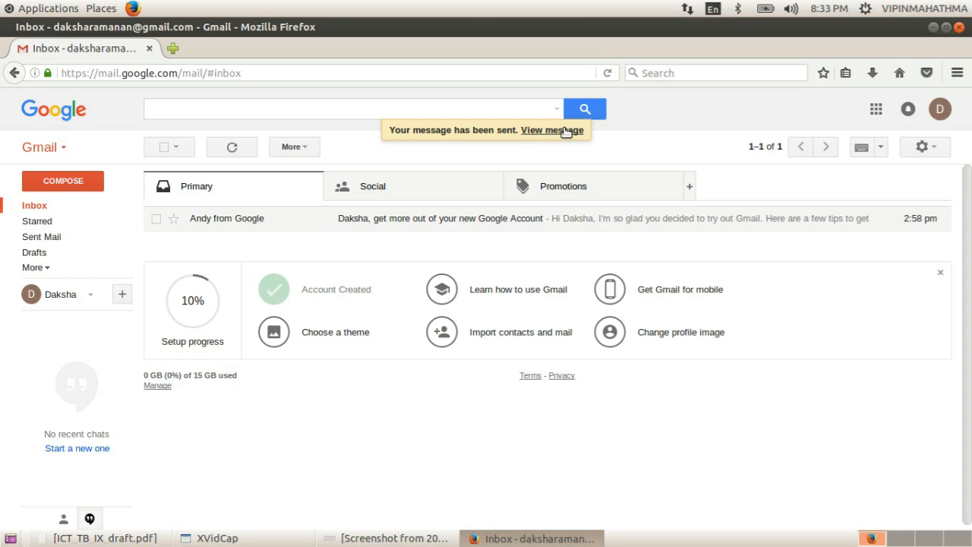
click(53, 238)
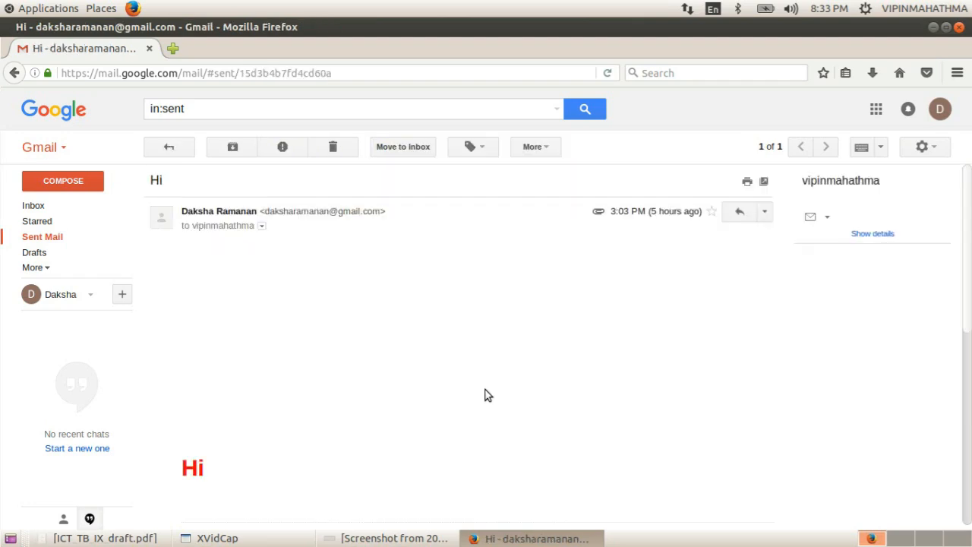
scroll(489, 394, down, 4)
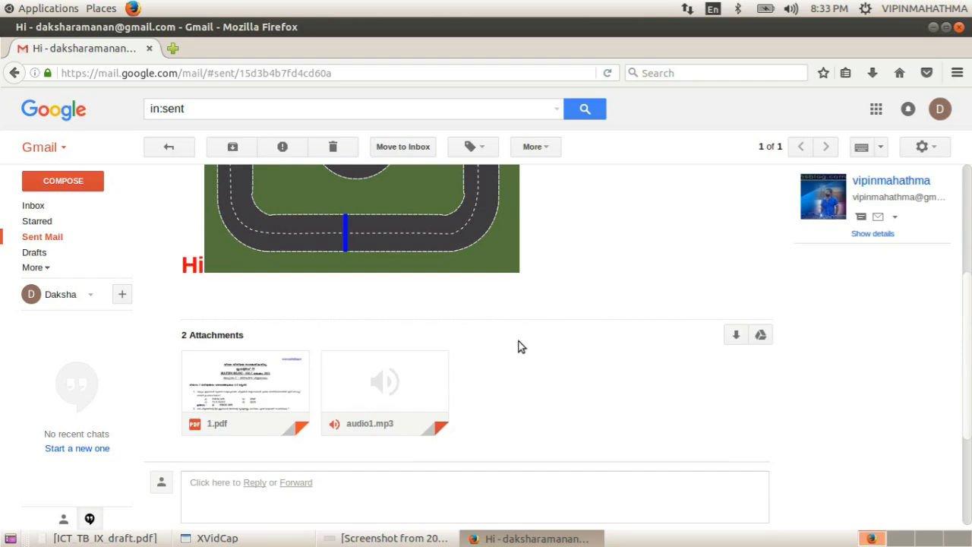
scroll(540, 287, up, 4)
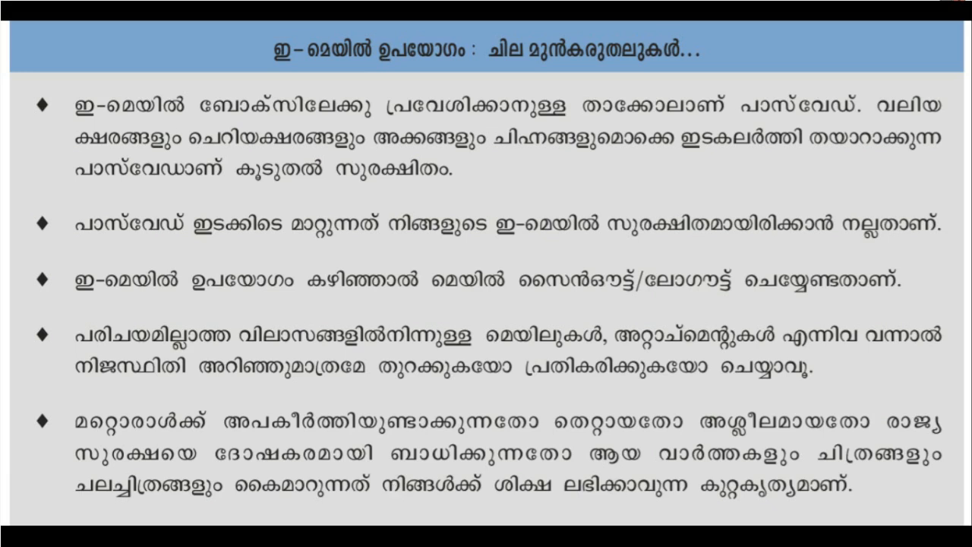